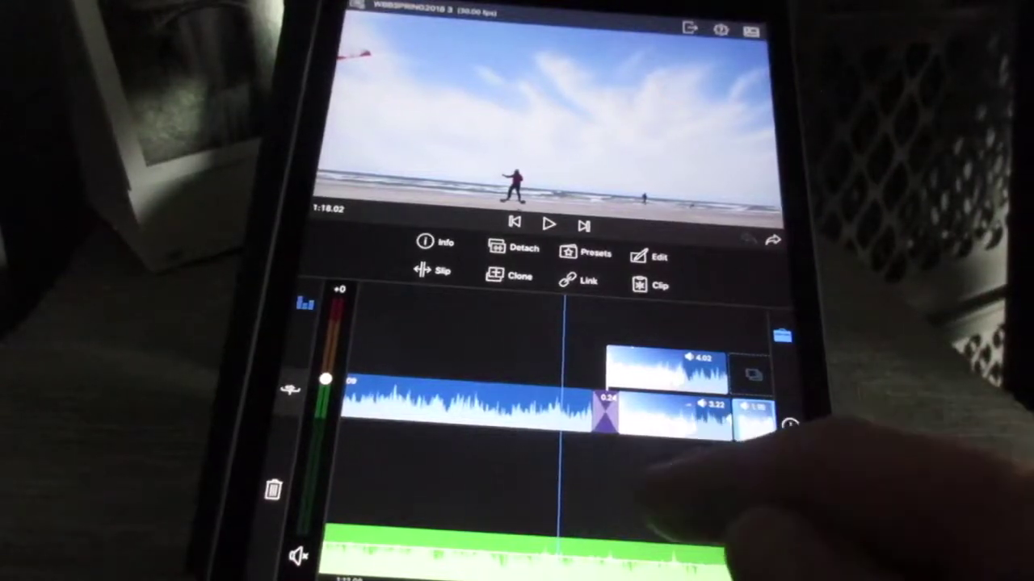
Step: Scrub past the beach skater shots to the building clip and drag it up onto the upper track
{"action": "left_click_drag", "start_coordinate": [646, 468], "coordinate": [585, 477]}
{"action": "left_click_drag", "start_coordinate": [650, 440], "coordinate": [602, 440]}
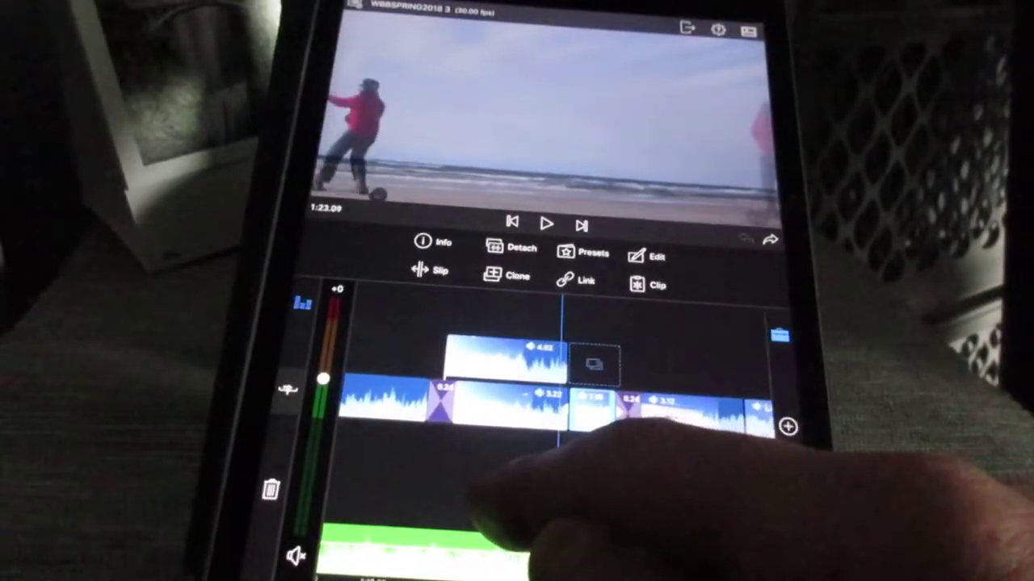
{"action": "left_click_drag", "start_coordinate": [484, 493], "coordinate": [465, 497]}
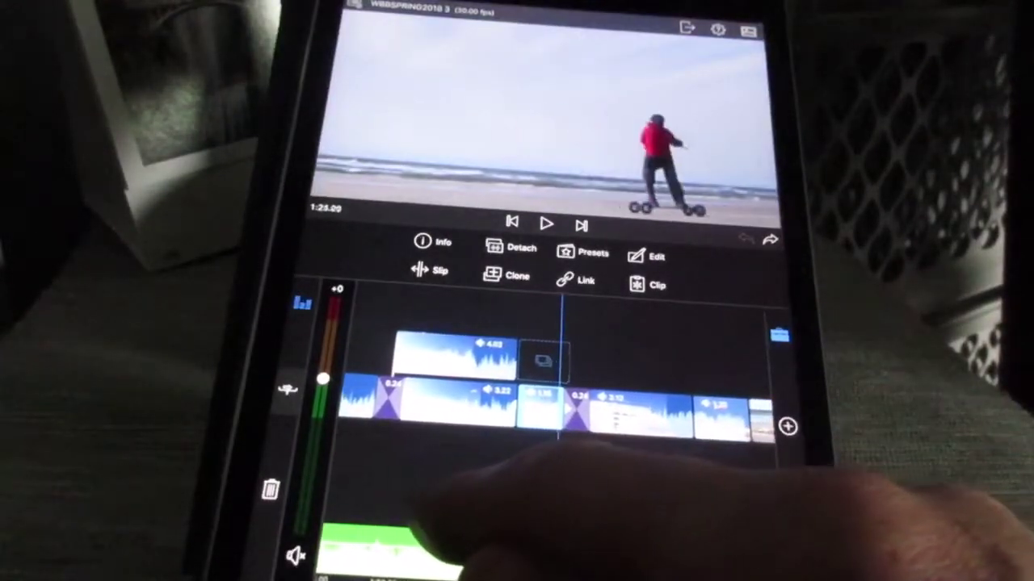
{"action": "left_click_drag", "start_coordinate": [399, 517], "coordinate": [380, 525]}
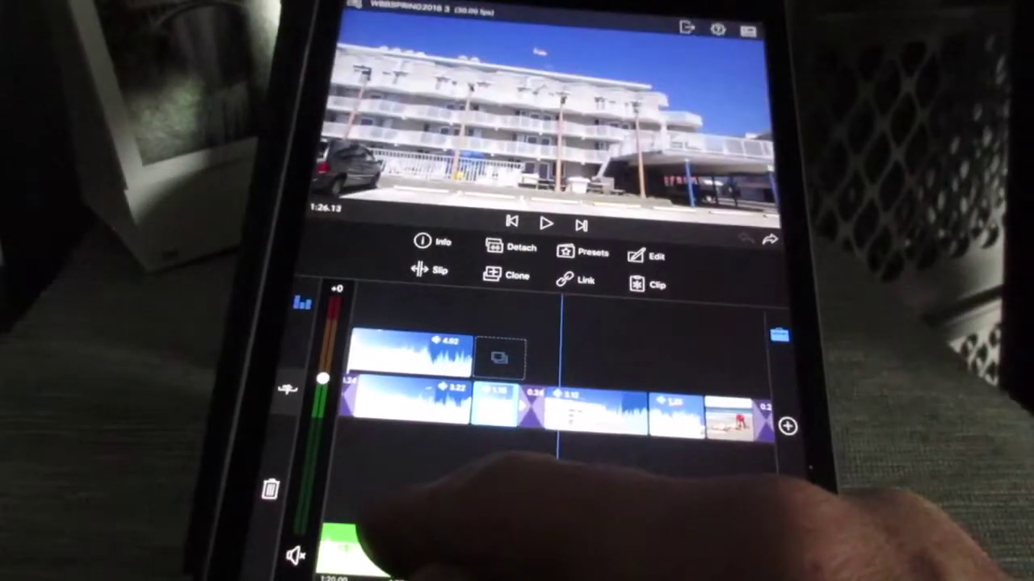
{"action": "left_click_drag", "start_coordinate": [387, 541], "coordinate": [428, 541]}
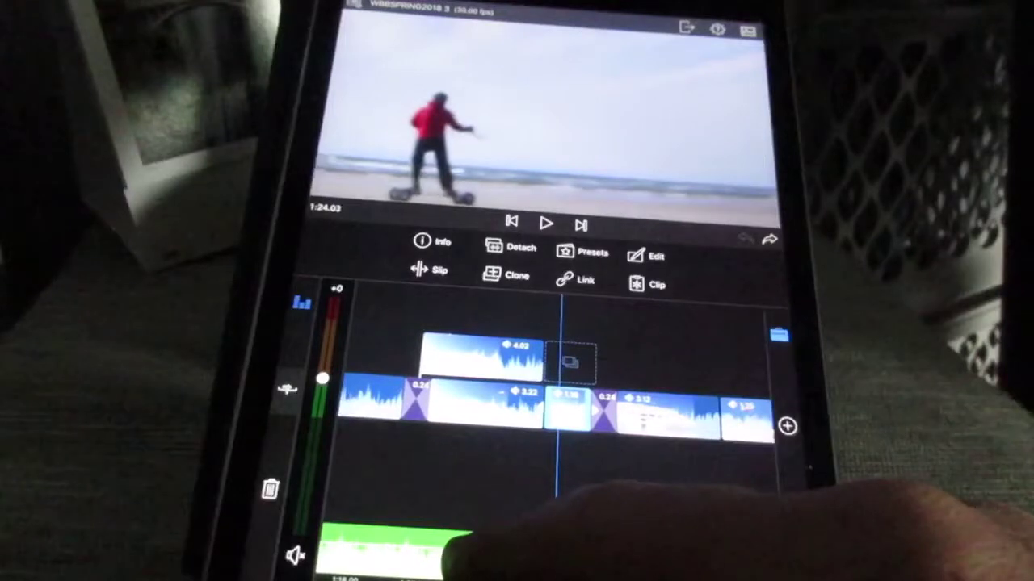
{"action": "mouse_move", "coordinate": [403, 550]}
{"action": "left_mouse_down"}
{"action": "mouse_move", "coordinate": [371, 549]}
{"action": "mouse_move", "coordinate": [414, 549]}
{"action": "left_mouse_up"}
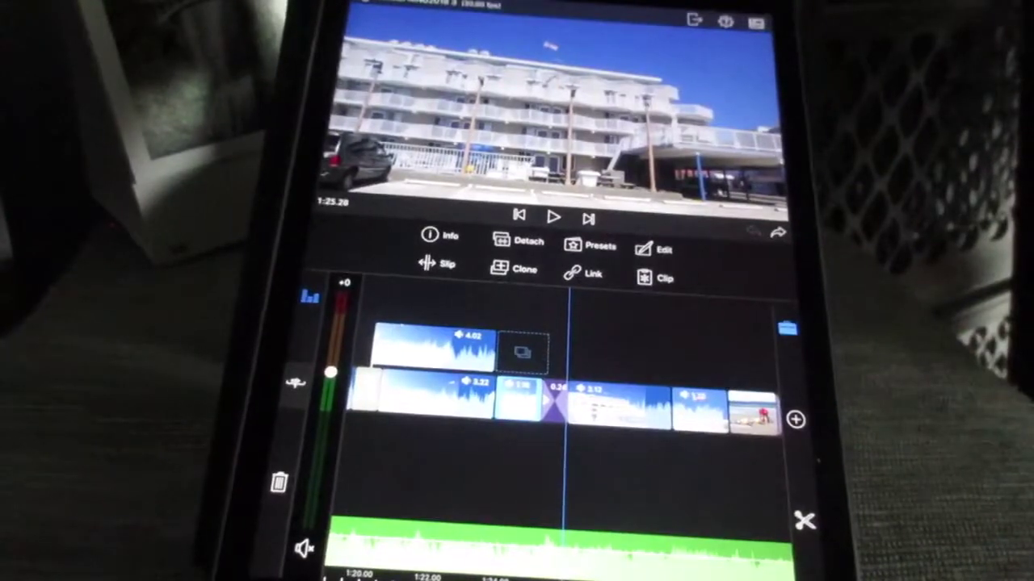
{"action": "left_click", "coordinate": [419, 444]}
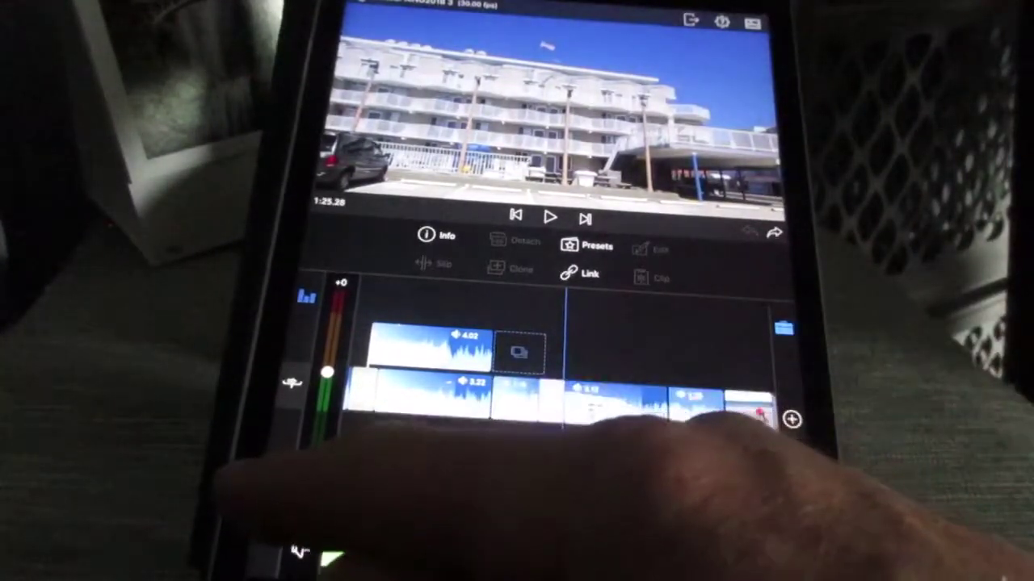
{"action": "left_click_drag", "start_coordinate": [420, 436], "coordinate": [432, 436]}
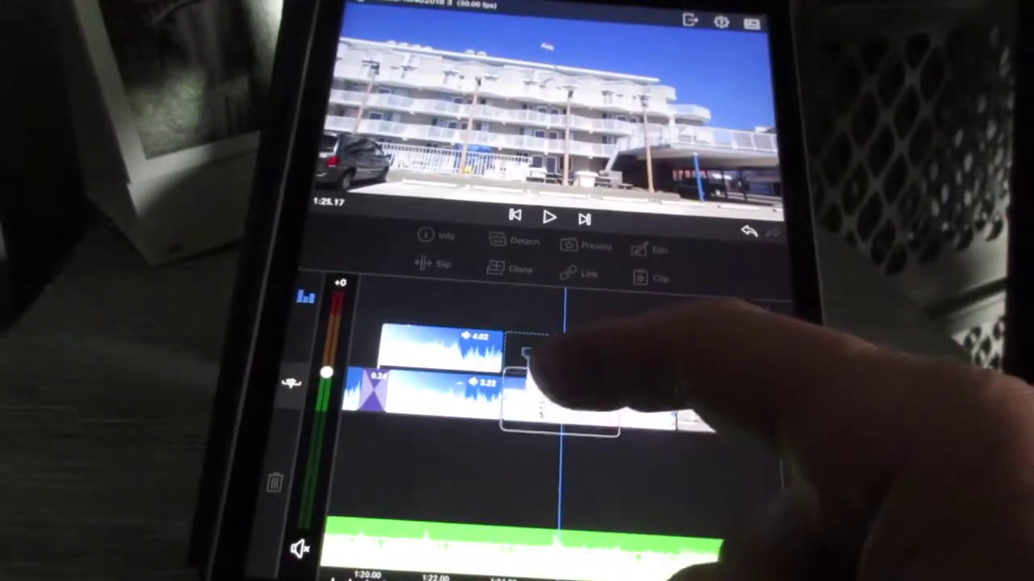
Step: Select the short clip on the upper track and scrub back to review the black preview
{"action": "left_click", "coordinate": [537, 353]}
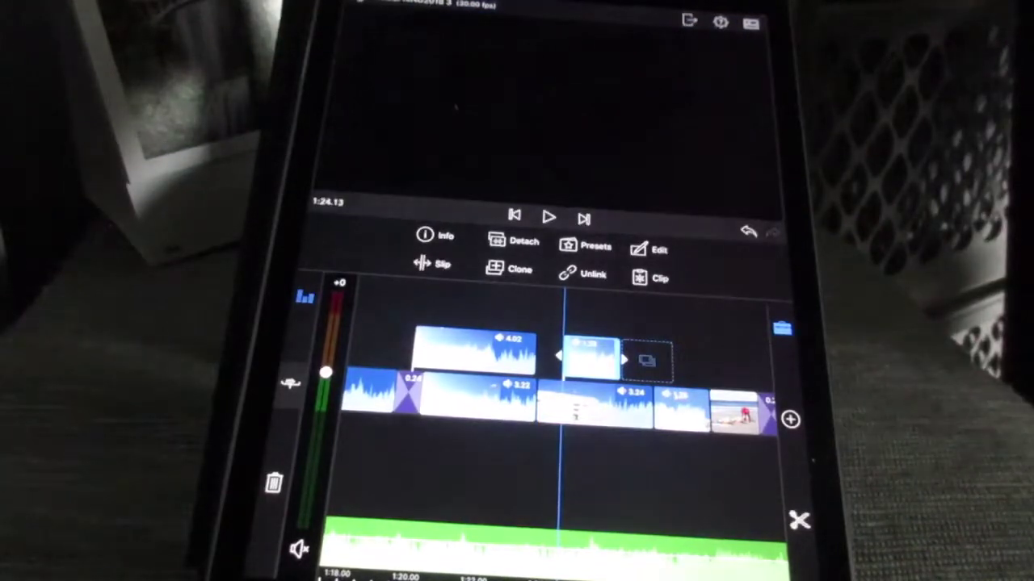
{"action": "mouse_move", "coordinate": [630, 436]}
{"action": "left_mouse_down"}
{"action": "mouse_move", "coordinate": [723, 443]}
{"action": "mouse_move", "coordinate": [469, 436]}
{"action": "mouse_move", "coordinate": [581, 484]}
{"action": "left_mouse_up"}
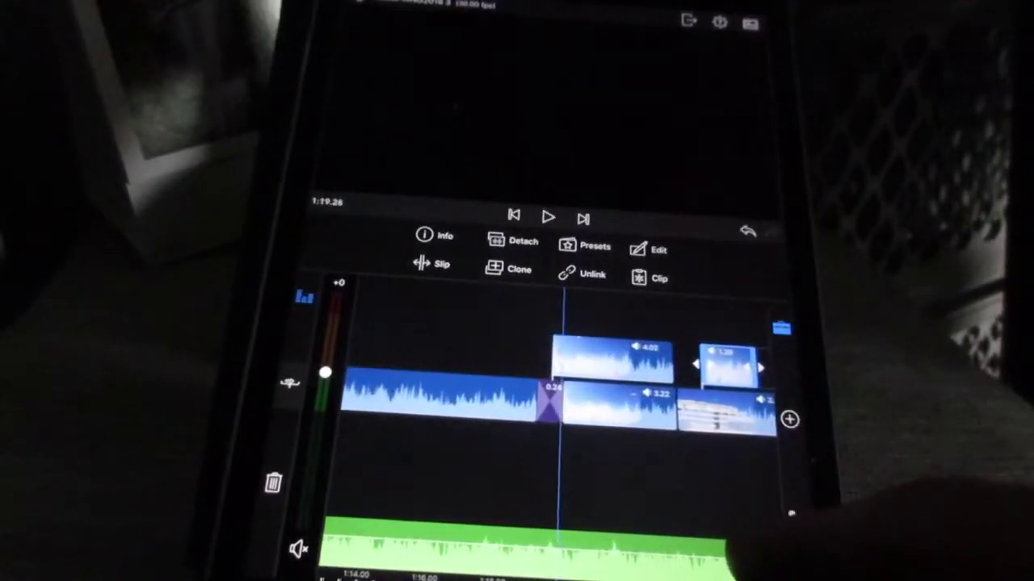
{"action": "left_click_drag", "start_coordinate": [711, 517], "coordinate": [472, 533]}
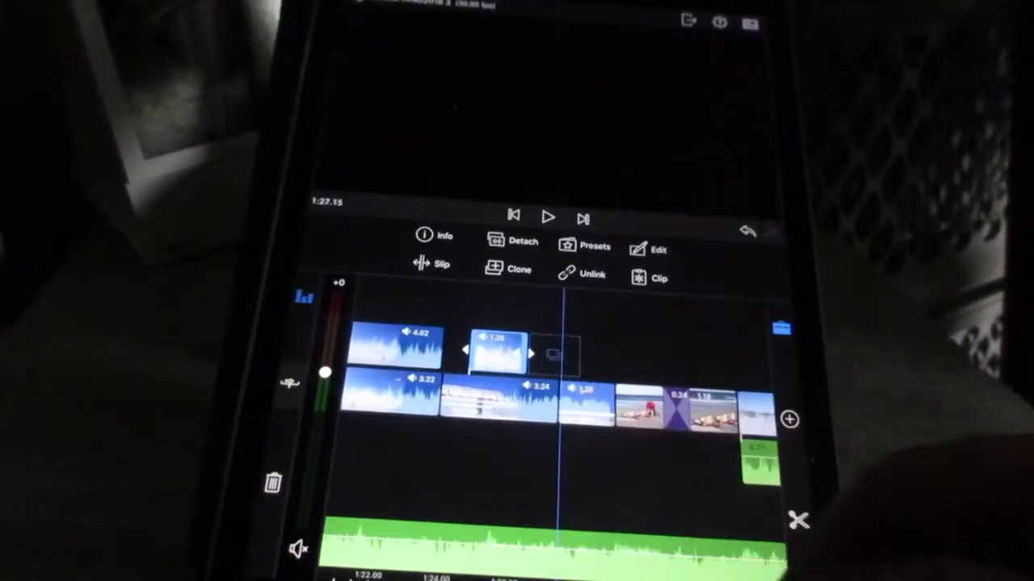